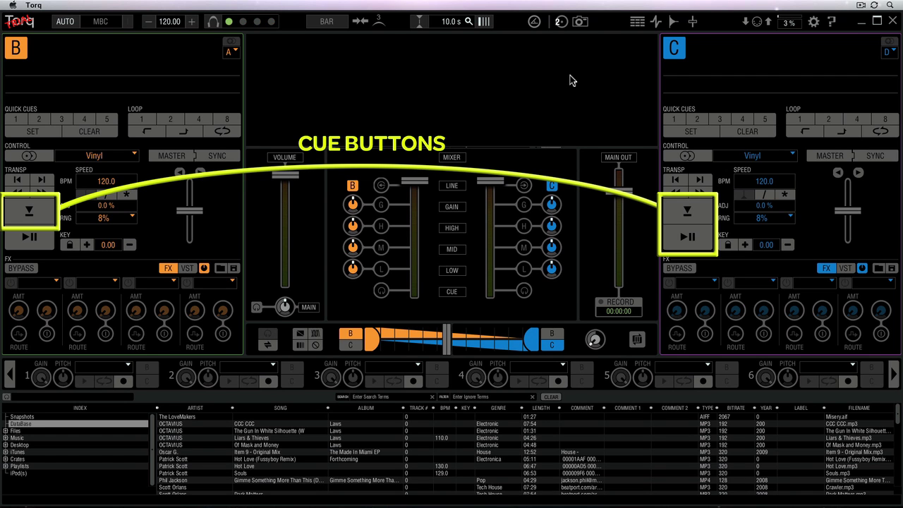
From the expanded library, load Robot Apocalypse onto deck B and Attack. Recharge. Attack. onto deck C.
{"action": "left_click", "coordinate": [637, 27]}
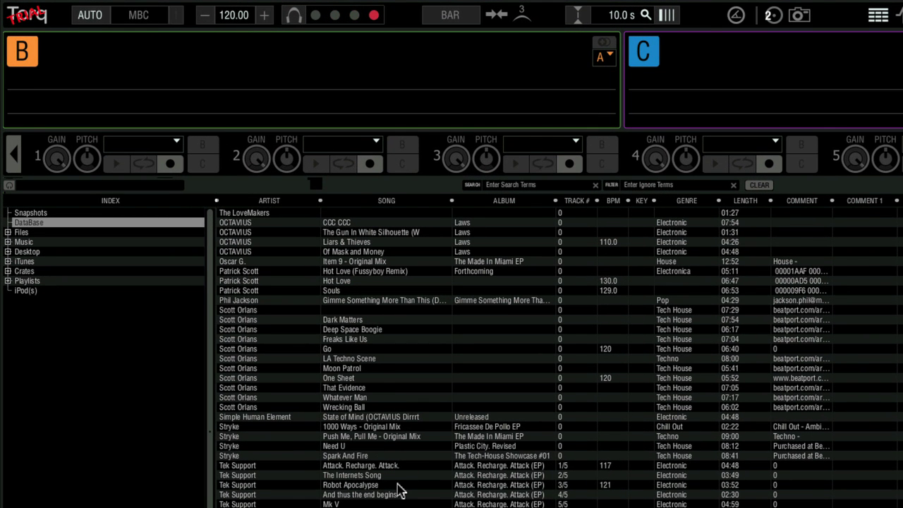
{"action": "left_click_drag", "start_coordinate": [398, 485], "coordinate": [295, 86]}
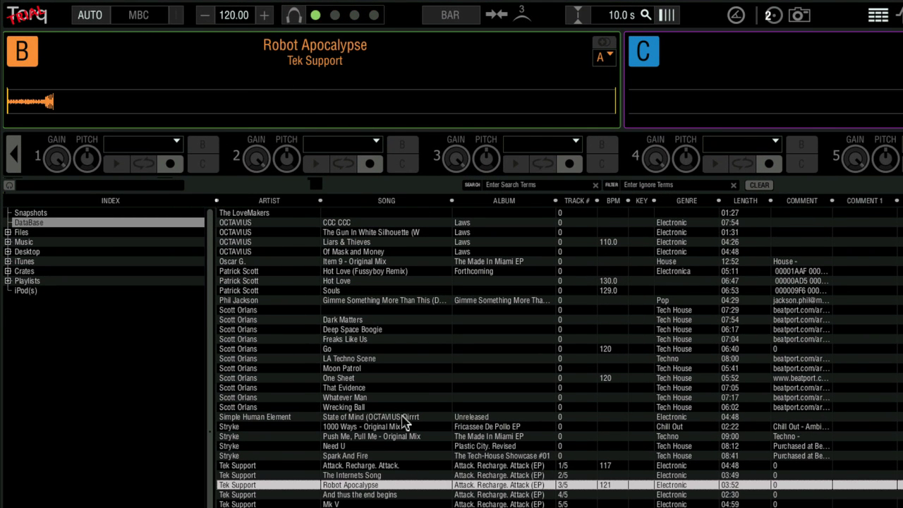
{"action": "left_click_drag", "start_coordinate": [358, 470], "coordinate": [767, 81]}
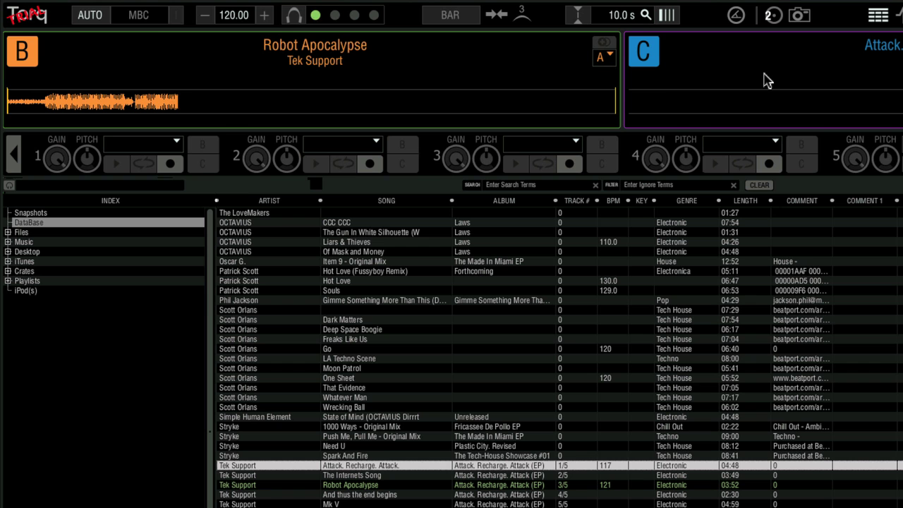
{"action": "left_click", "coordinate": [881, 20]}
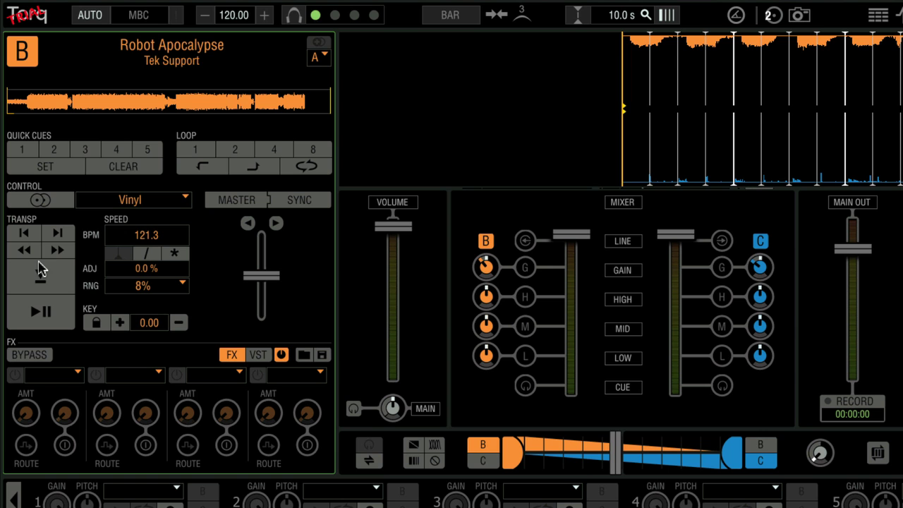
Set cue points on decks B and C, then play deck C and return it to its cue.
{"action": "left_click", "coordinate": [62, 279]}
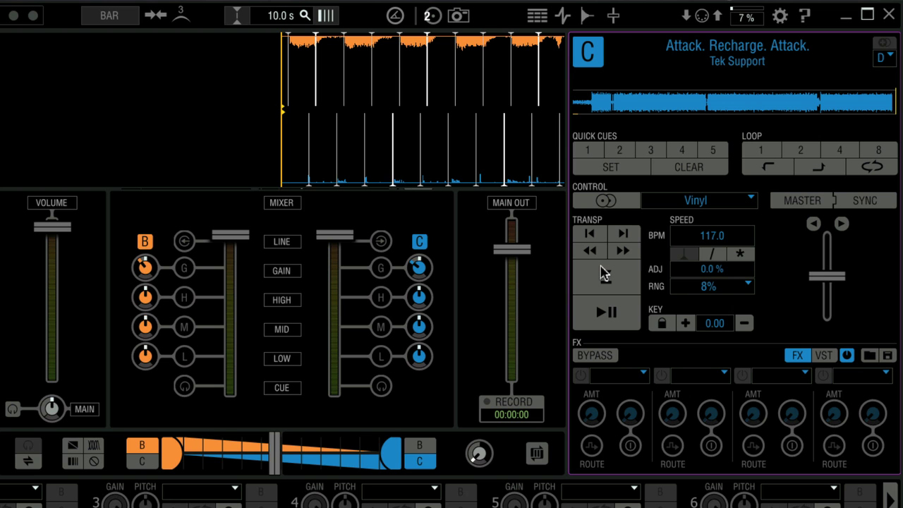
{"action": "left_click", "coordinate": [605, 274]}
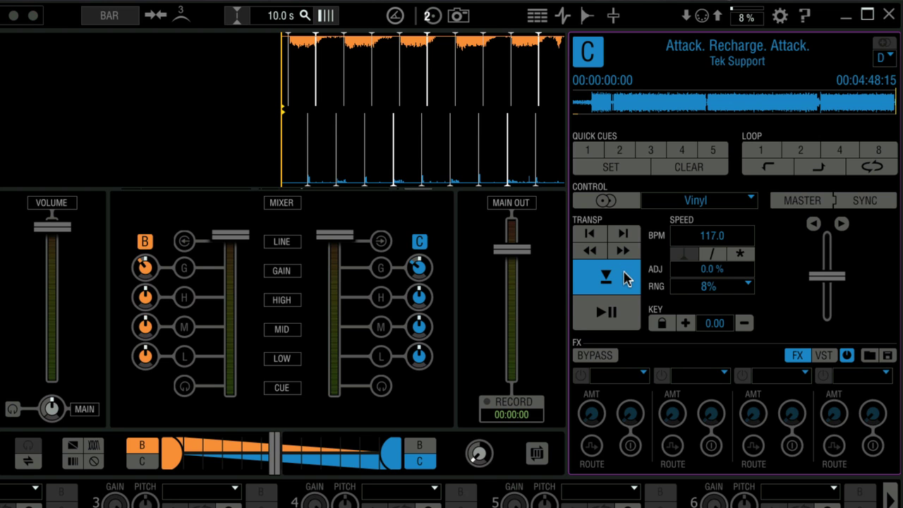
{"action": "key", "text": "space"}
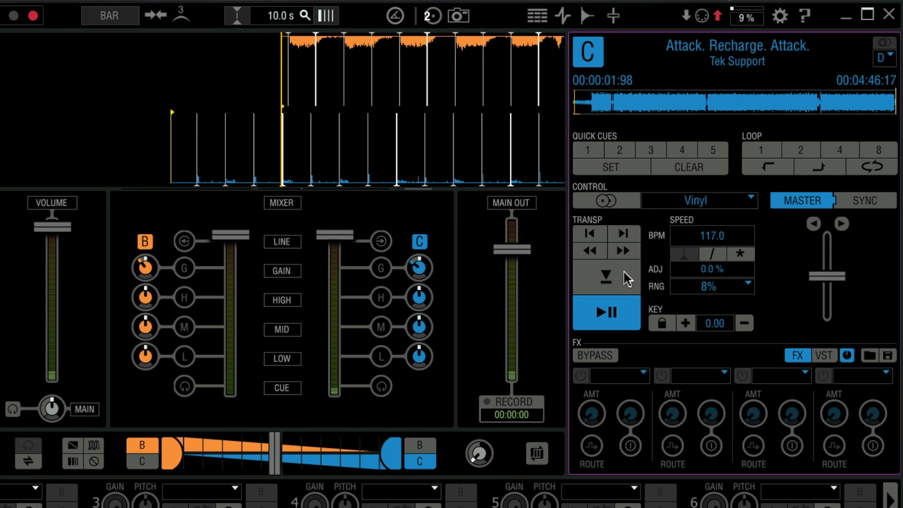
{"action": "left_click", "coordinate": [626, 278]}
{"action": "key", "text": "space"}
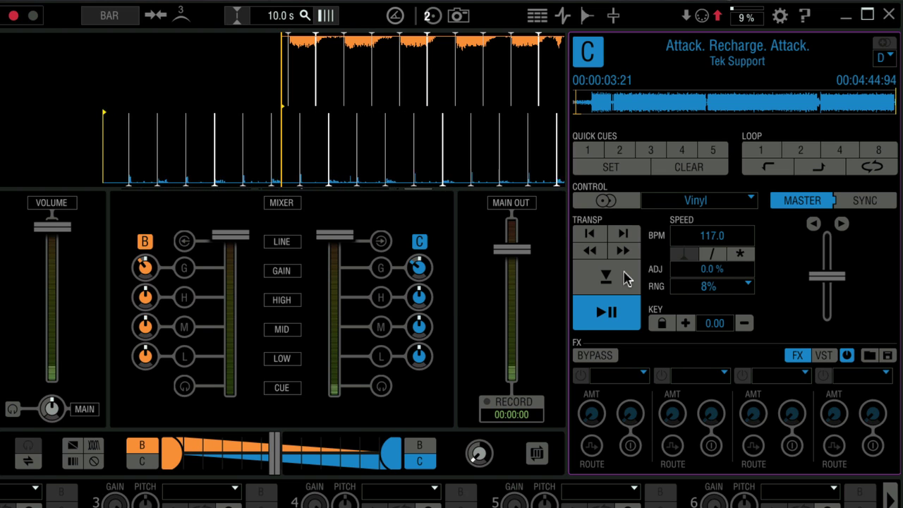
Stop deck C on its cue, then play Robot Apocalypse on deck B and pause it on its cue.
{"action": "left_click", "coordinate": [626, 278]}
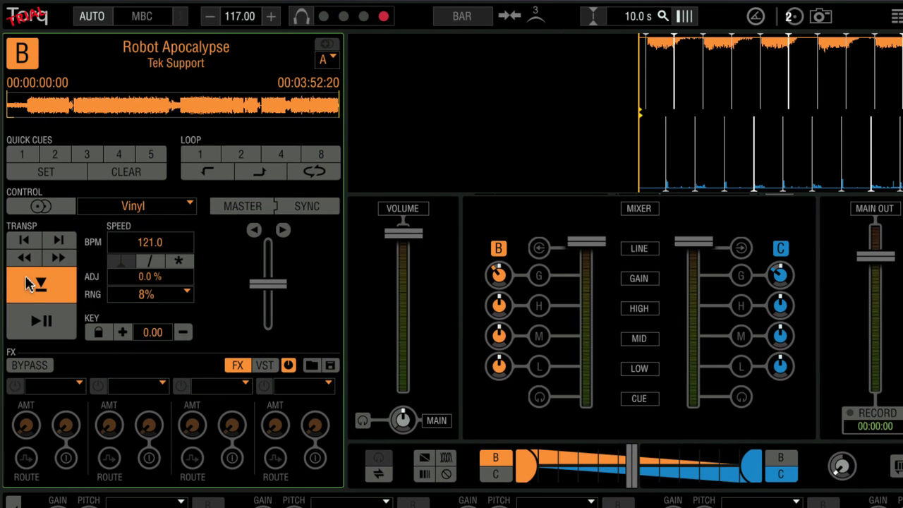
{"action": "left_click", "coordinate": [32, 291]}
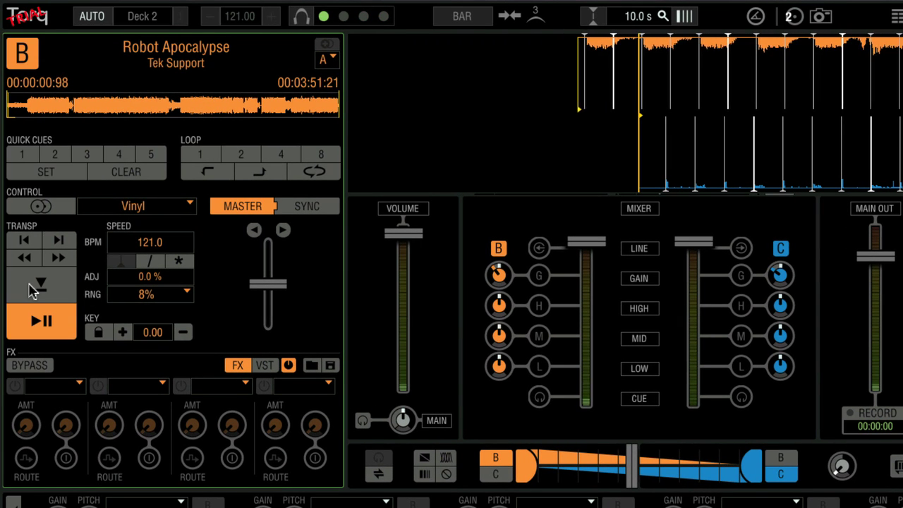
{"action": "left_click", "coordinate": [32, 292]}
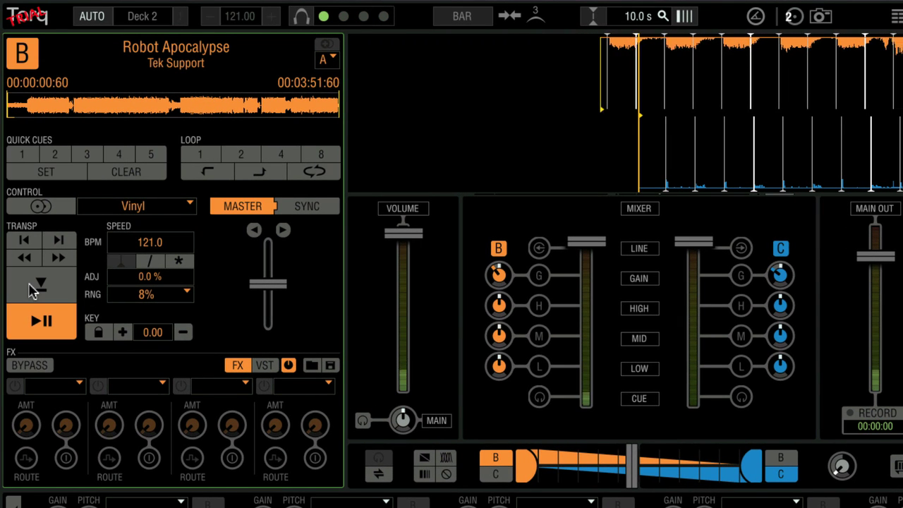
{"action": "left_click", "coordinate": [32, 292]}
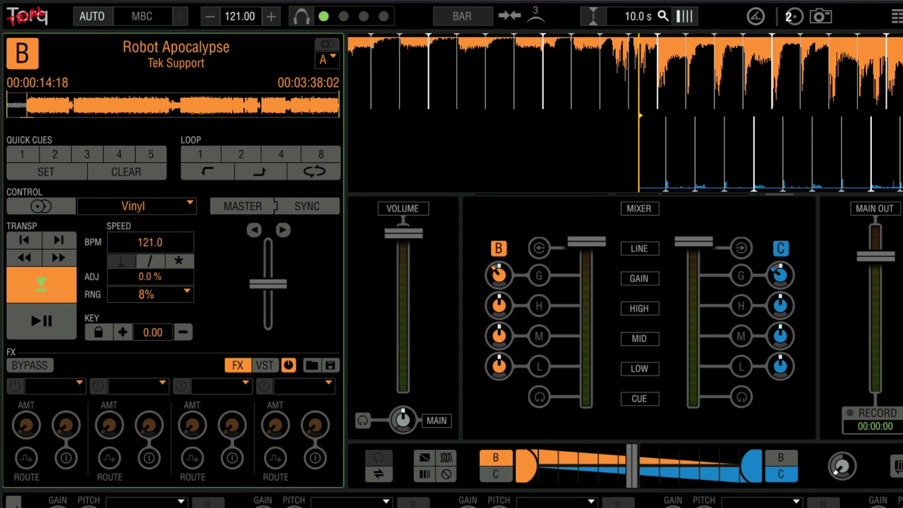
Zoom the waveform display from a 10.0-second to a 4.4-second span.
{"action": "scroll", "coordinate": [626, 113], "scroll_direction": "up", "scroll_amount": 3}
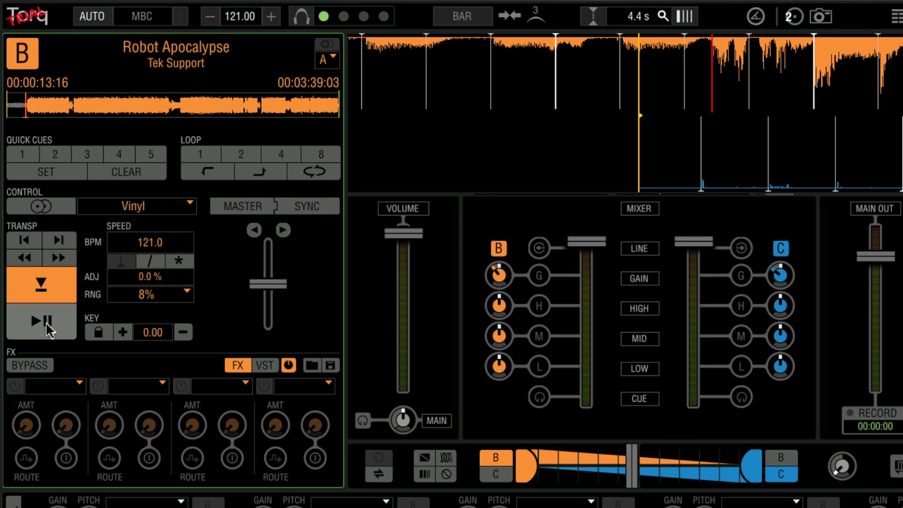
Fine-tune deck B's cue to Robot Apocalypse's downbeat at 00:00:13:72 and play from it.
{"action": "left_click", "coordinate": [41, 321]}
{"action": "left_click", "coordinate": [43, 295]}
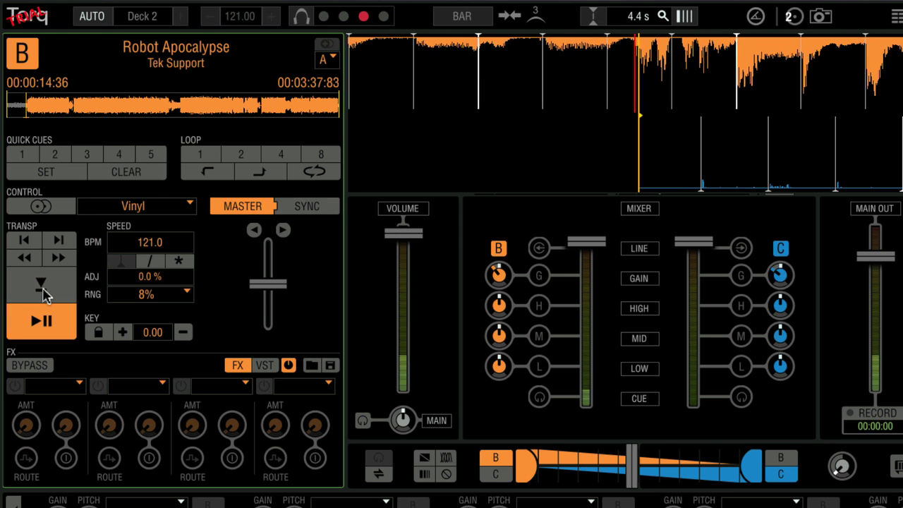
{"action": "left_click", "coordinate": [43, 295]}
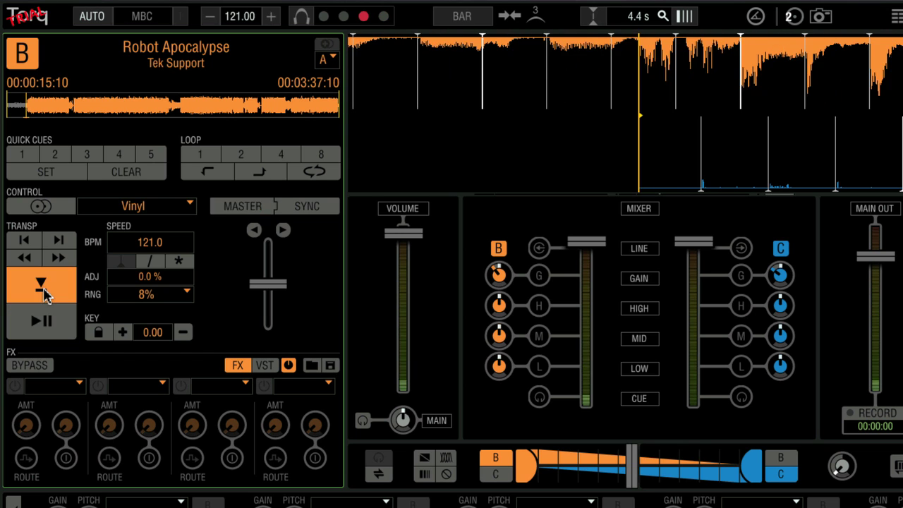
{"action": "left_click", "coordinate": [44, 295]}
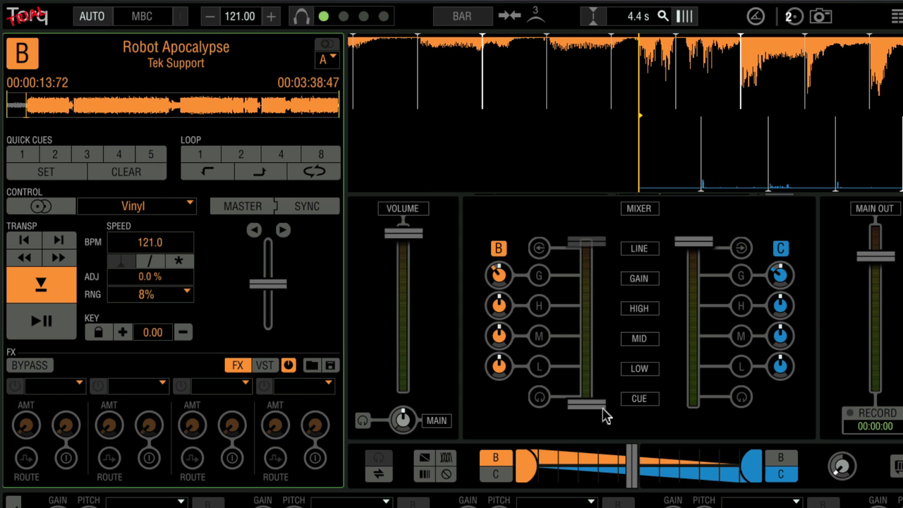
{"action": "left_click", "coordinate": [43, 289]}
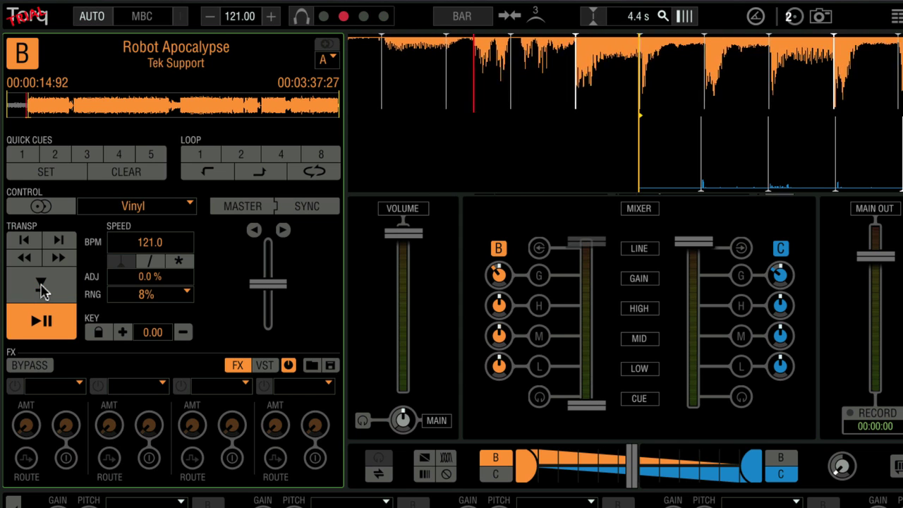
Replay Robot Apocalypse from its 13.72-second cue several times to check it hits the downbeat.
{"action": "left_click", "coordinate": [52, 284]}
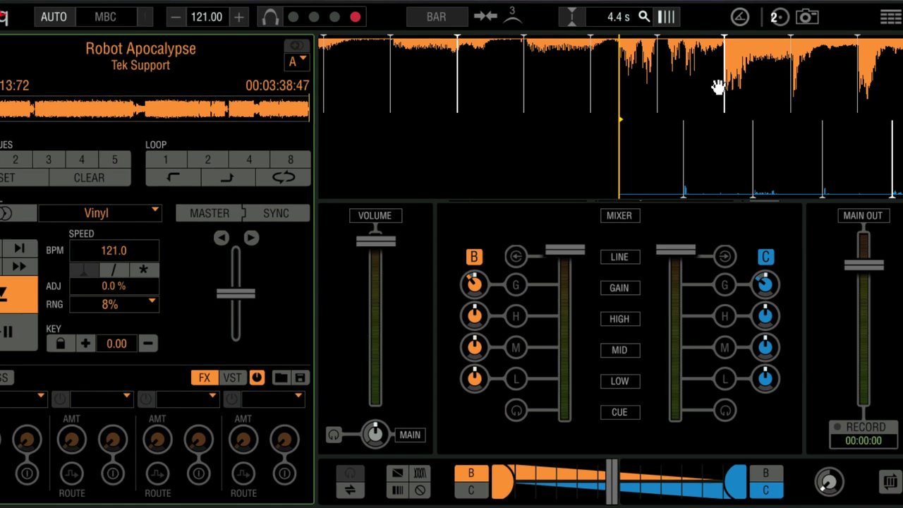
{"action": "key", "text": "space"}
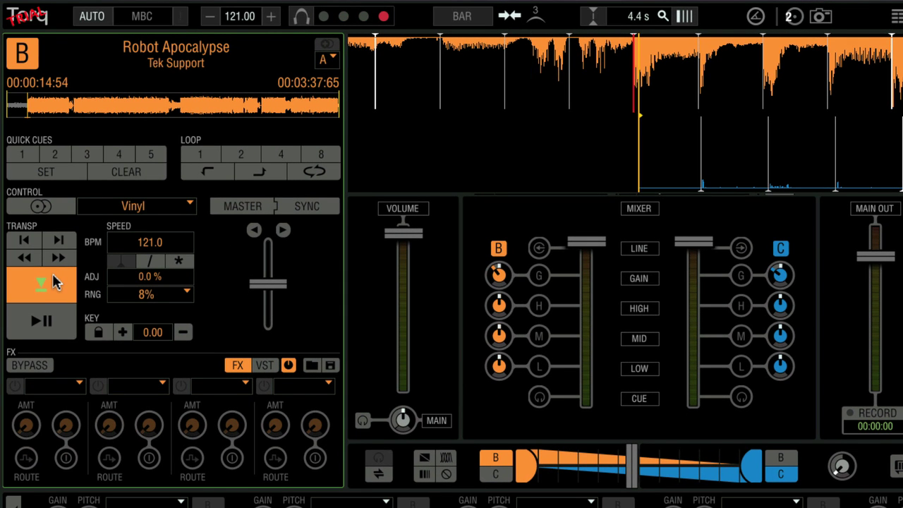
{"action": "left_click", "coordinate": [56, 281]}
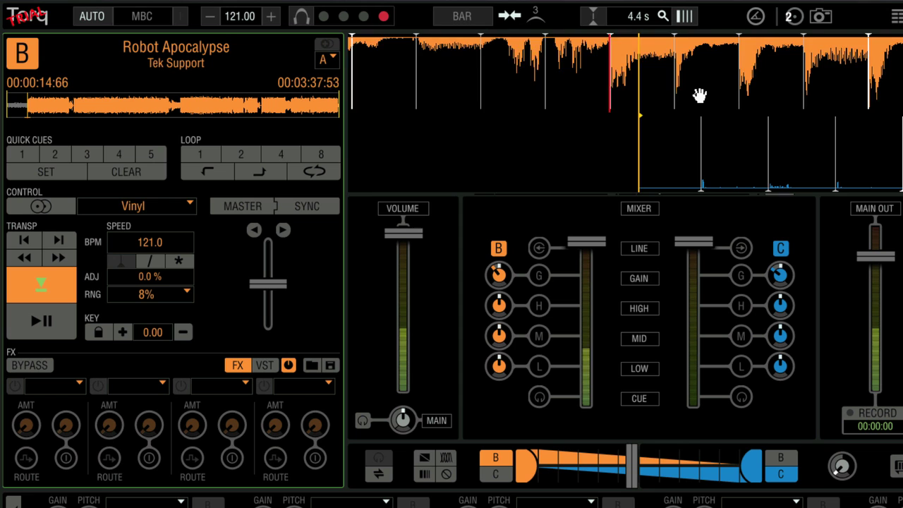
{"action": "key", "text": "space"}
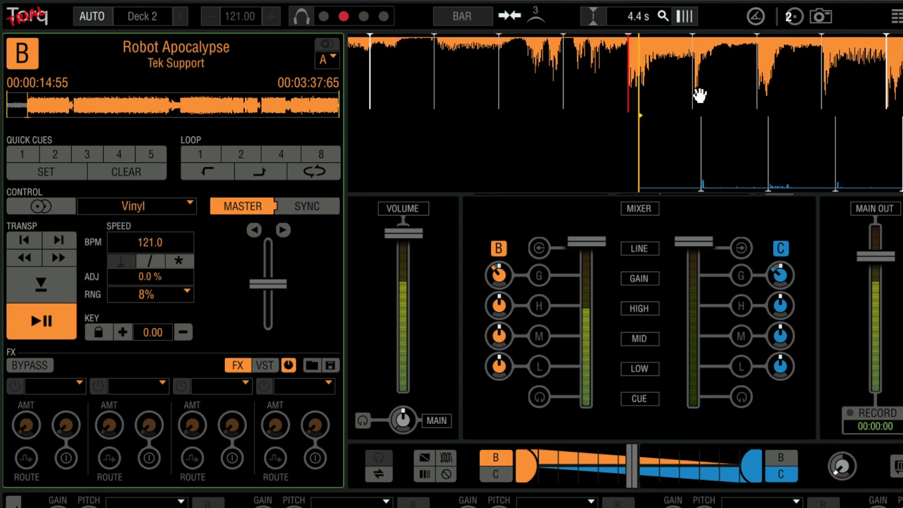
{"action": "key", "text": "space"}
{"action": "key", "text": "space"}
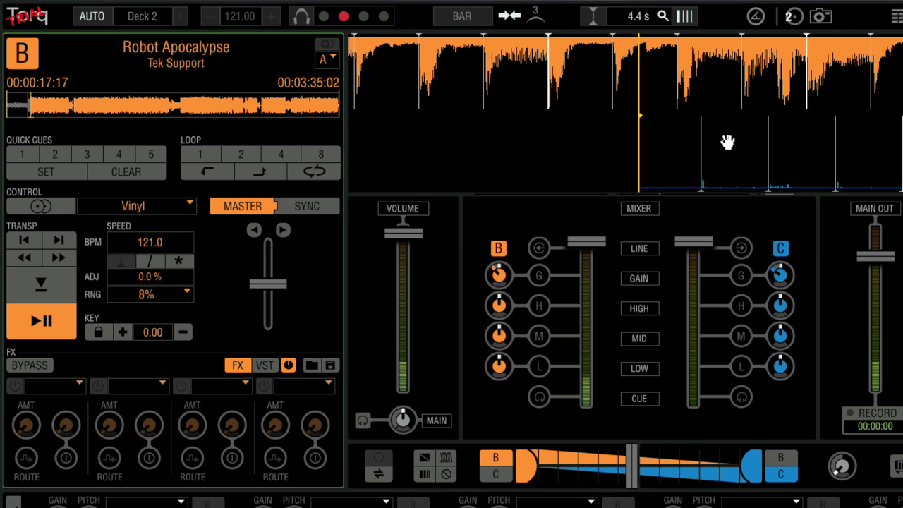
Pull deck C's fader down, enable its headphone CUE, and jump Attack. Recharge. Attack. near 17 seconds.
{"action": "left_click", "coordinate": [691, 256]}
{"action": "left_click", "coordinate": [742, 397]}
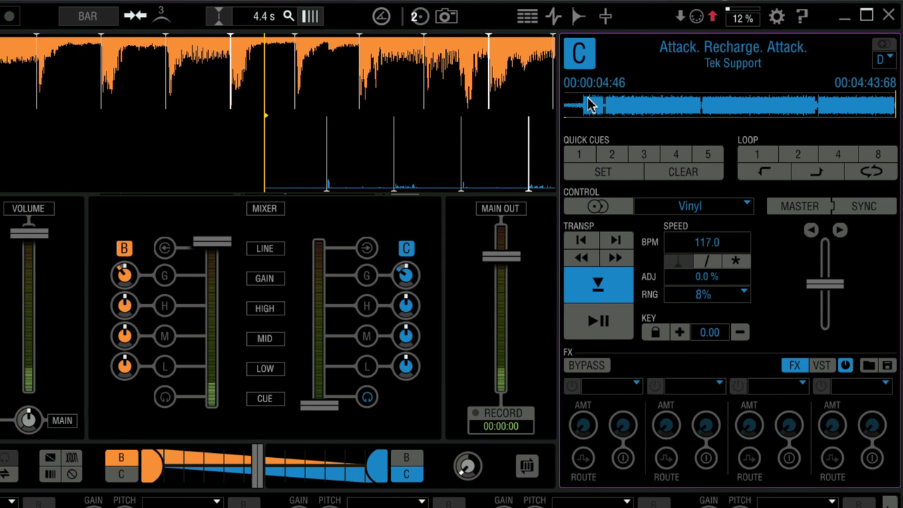
{"action": "left_click", "coordinate": [590, 104]}
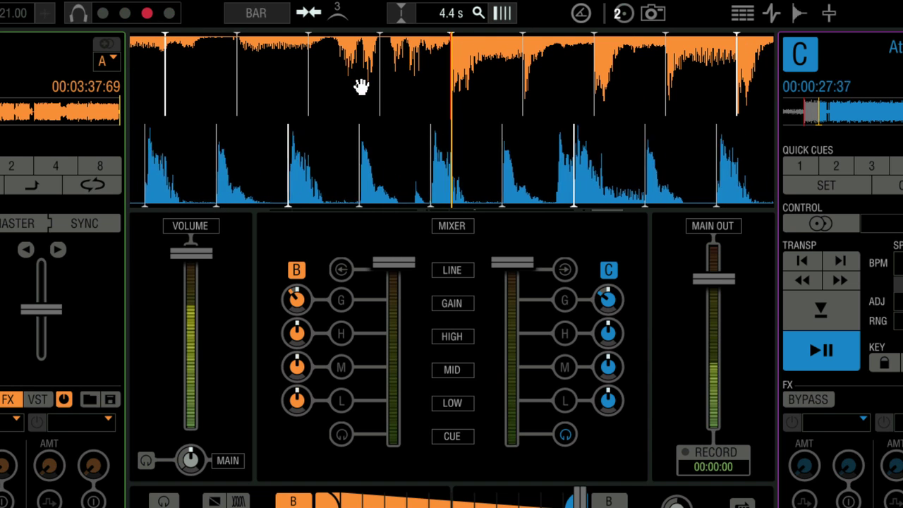
Nudge Robot Apocalypse's waveform so its beats line up with deck C.
{"action": "left_click", "coordinate": [360, 87]}
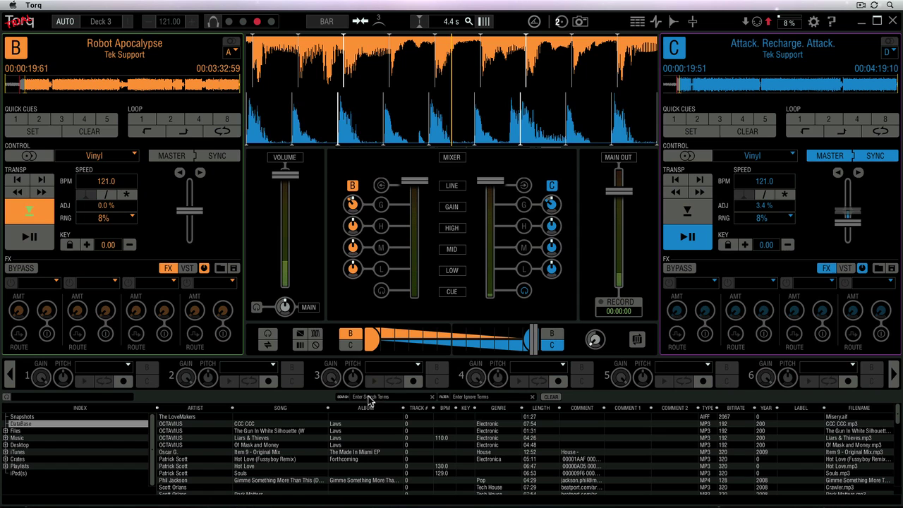
Select Patrick Scott's Hot Love in the track library.
{"action": "left_click", "coordinate": [253, 468]}
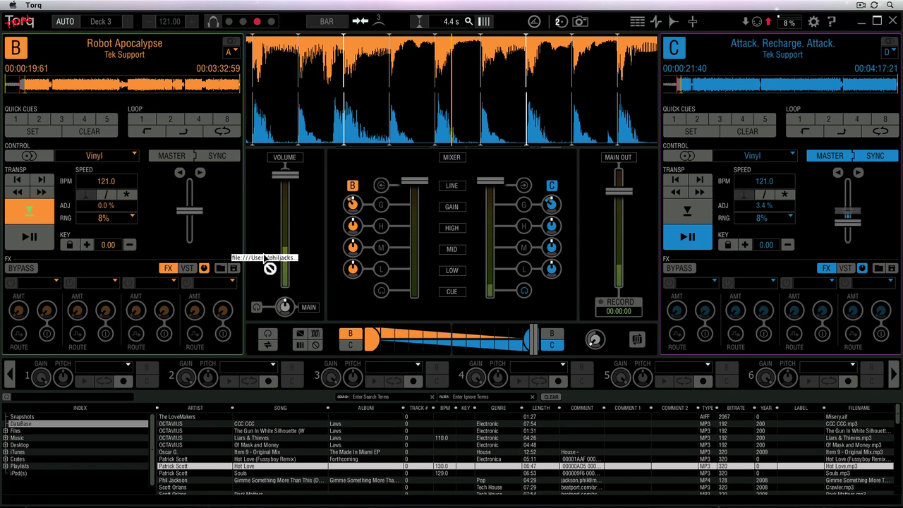